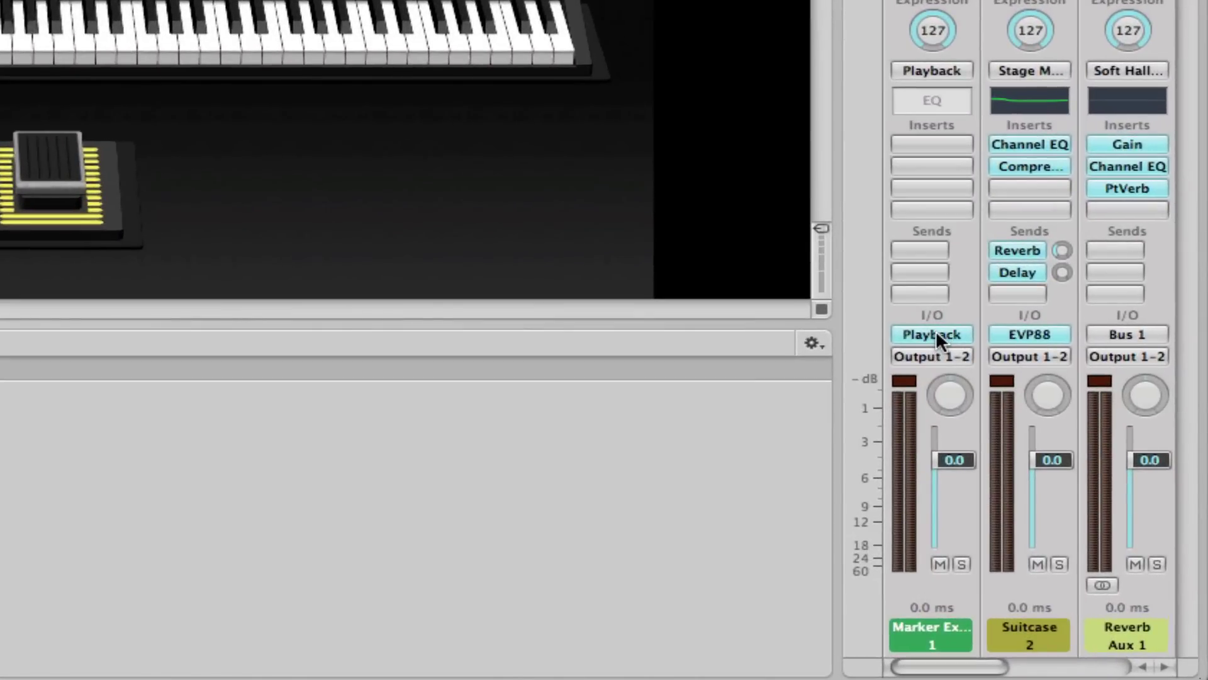
Load the Playback instrument in stereo on the first channel strip
click(935, 335)
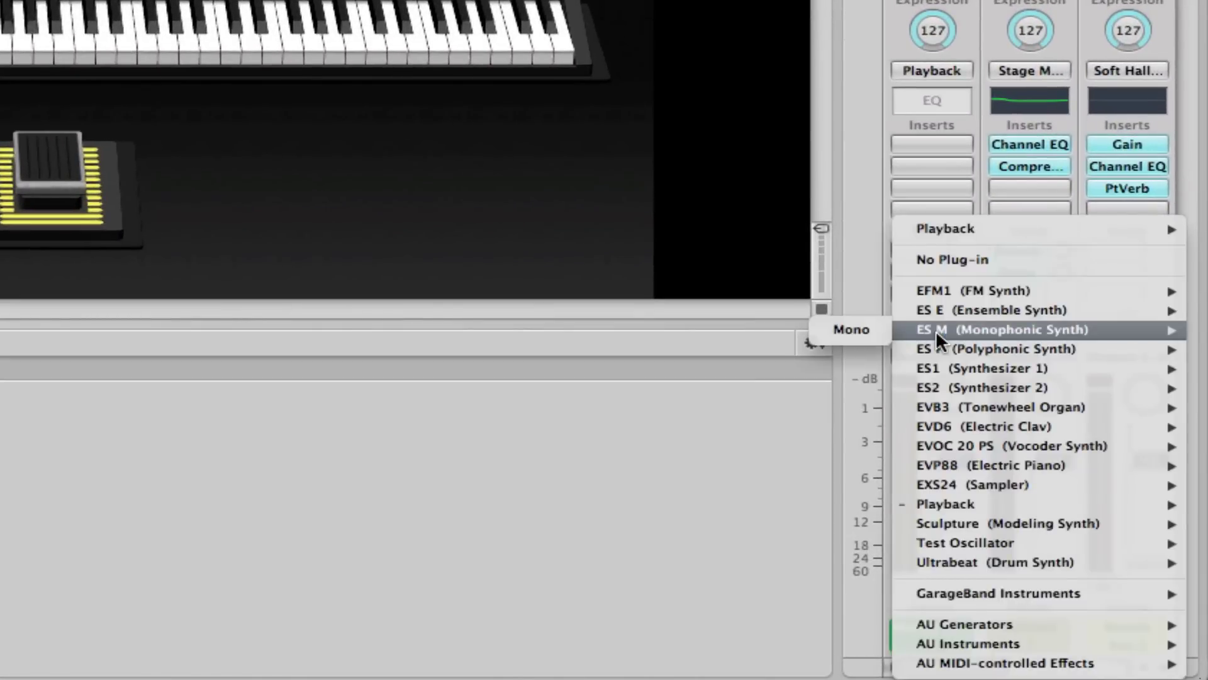
mouse_move(949, 505)
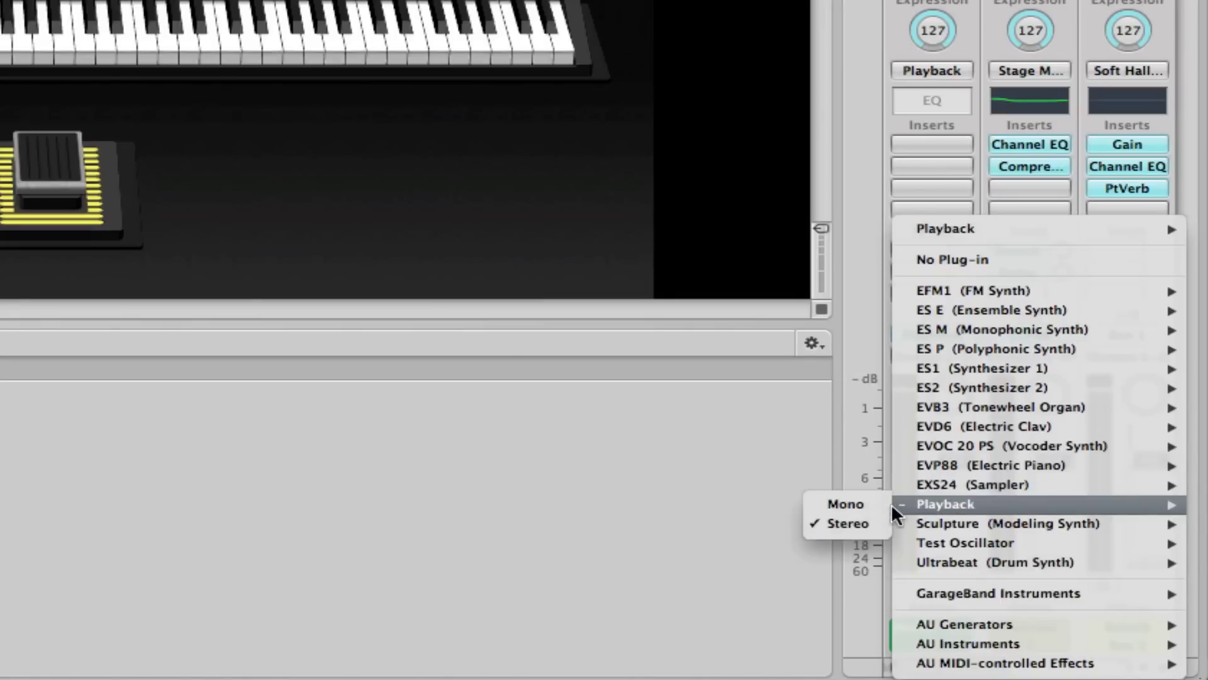
click(870, 521)
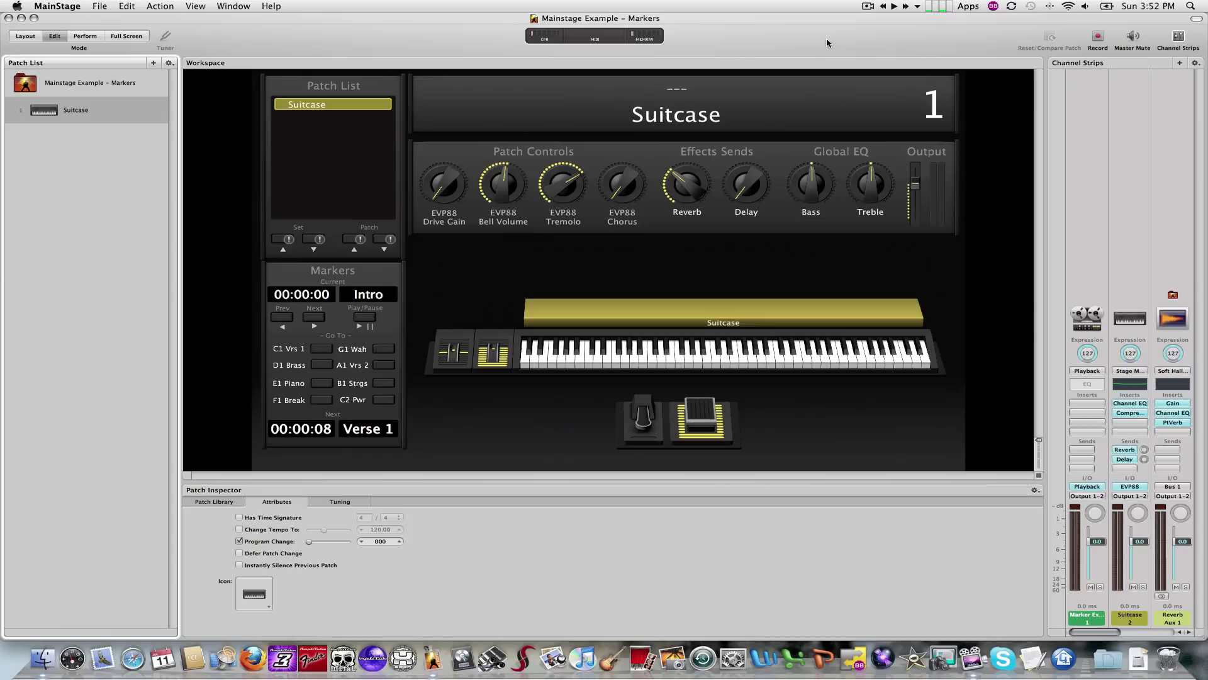
Load Marker Example 2.aif from the desktop into the Playback strip
drag(834, 18, 657, 19)
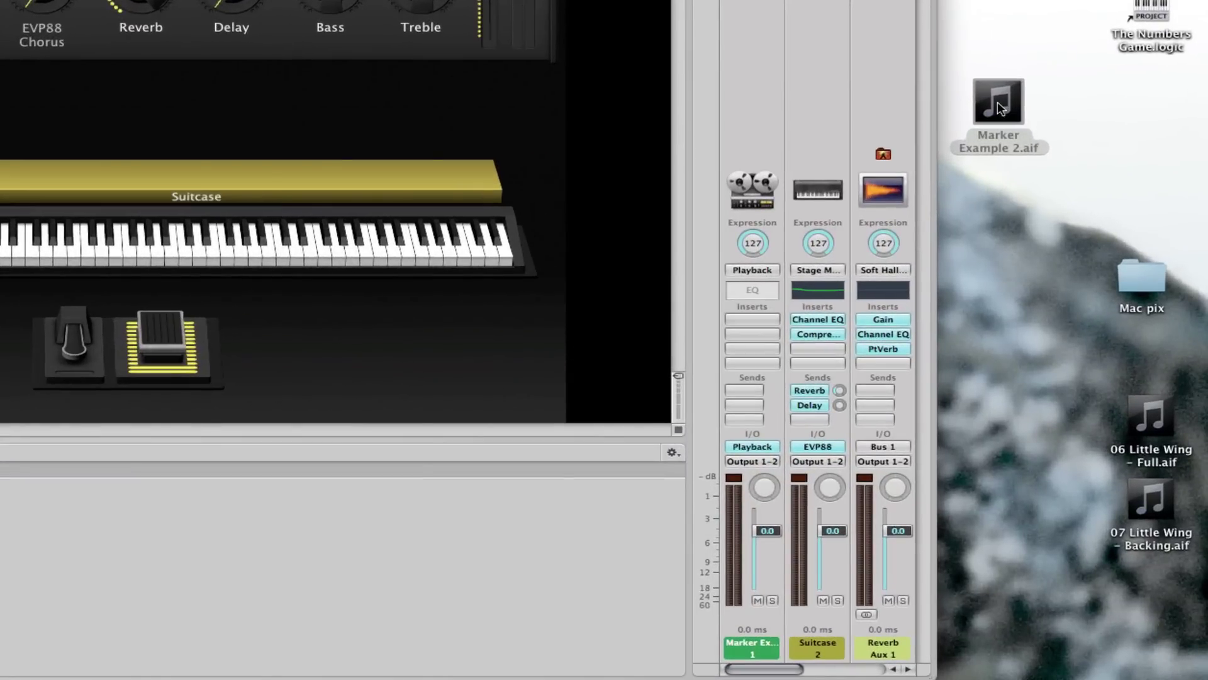
mouse_move(1000, 106)
mouse_down()
mouse_move(827, 103)
mouse_move(861, 102)
mouse_move(832, 103)
mouse_move(850, 102)
mouse_up()
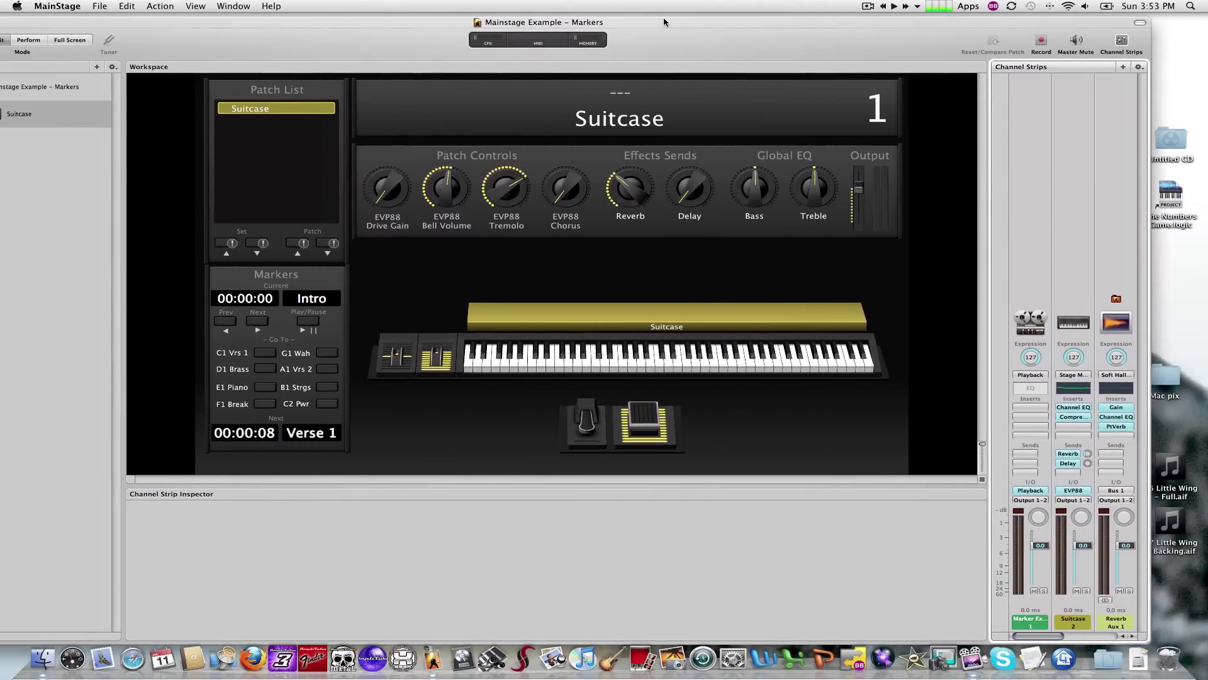
drag(664, 22, 719, 20)
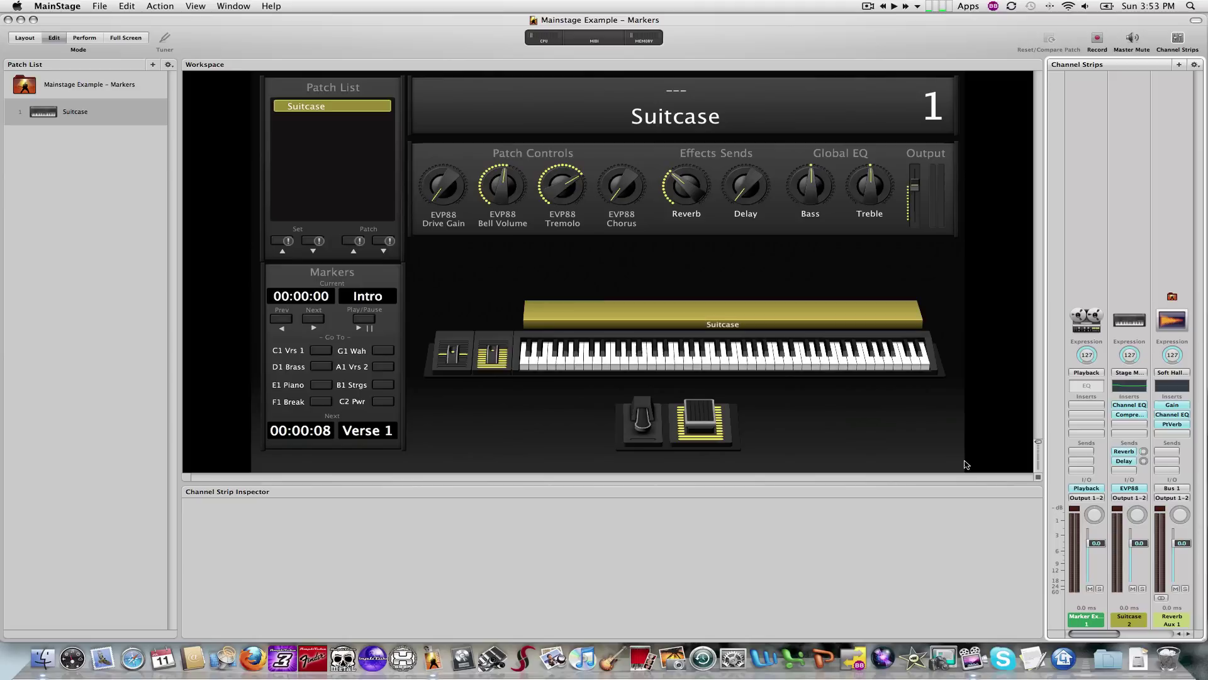
Open the Playback plug-in window showing Marker Example 2.aif and move it over the workspace
click(1092, 489)
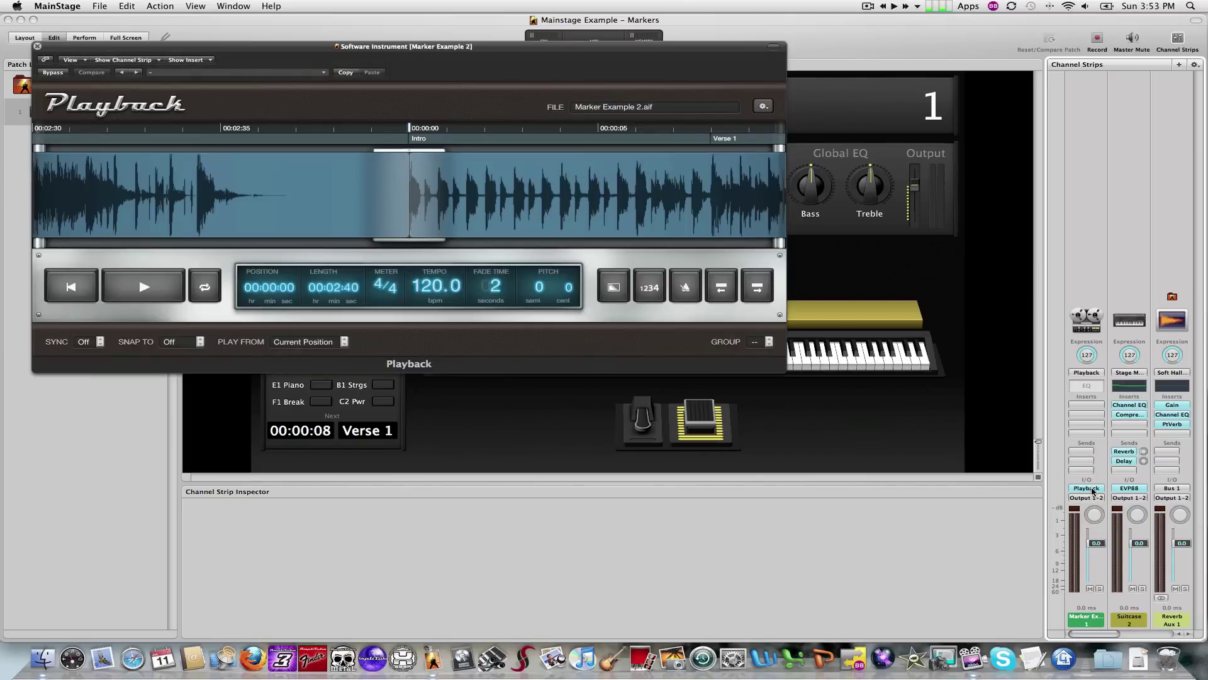
drag(489, 49, 671, 146)
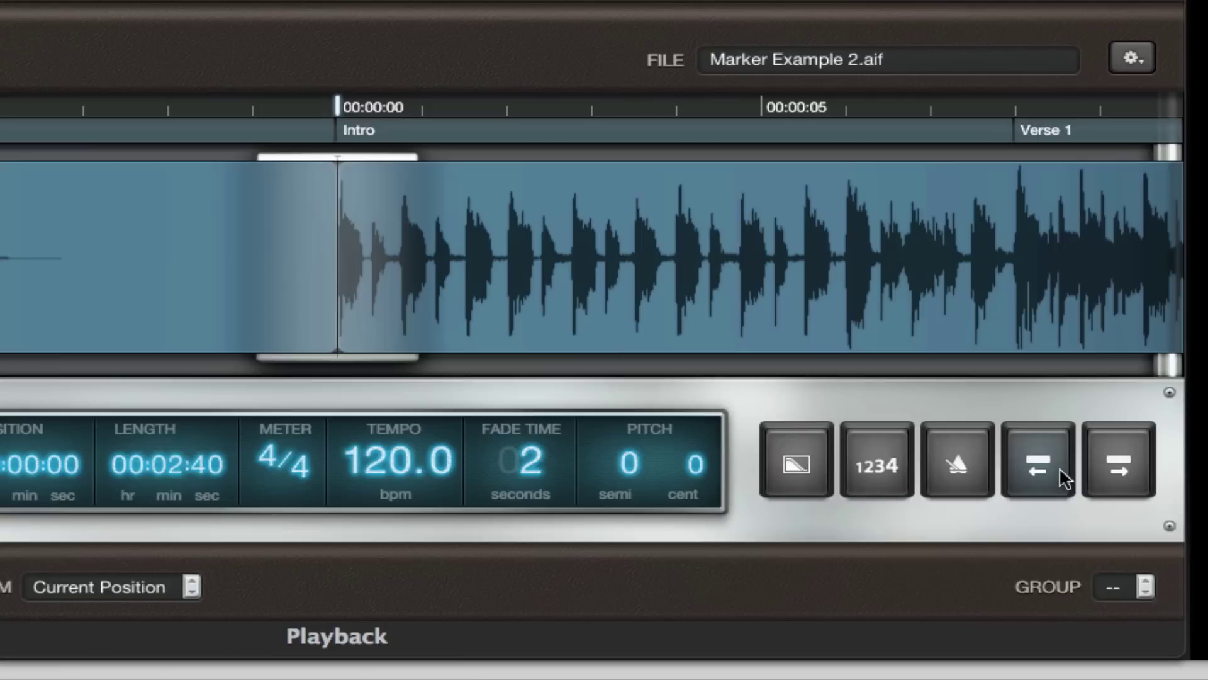
Step forward through the Verse 1, Brass, Piano, Break, Wah Guitar and Verse 2 markers
click(1119, 464)
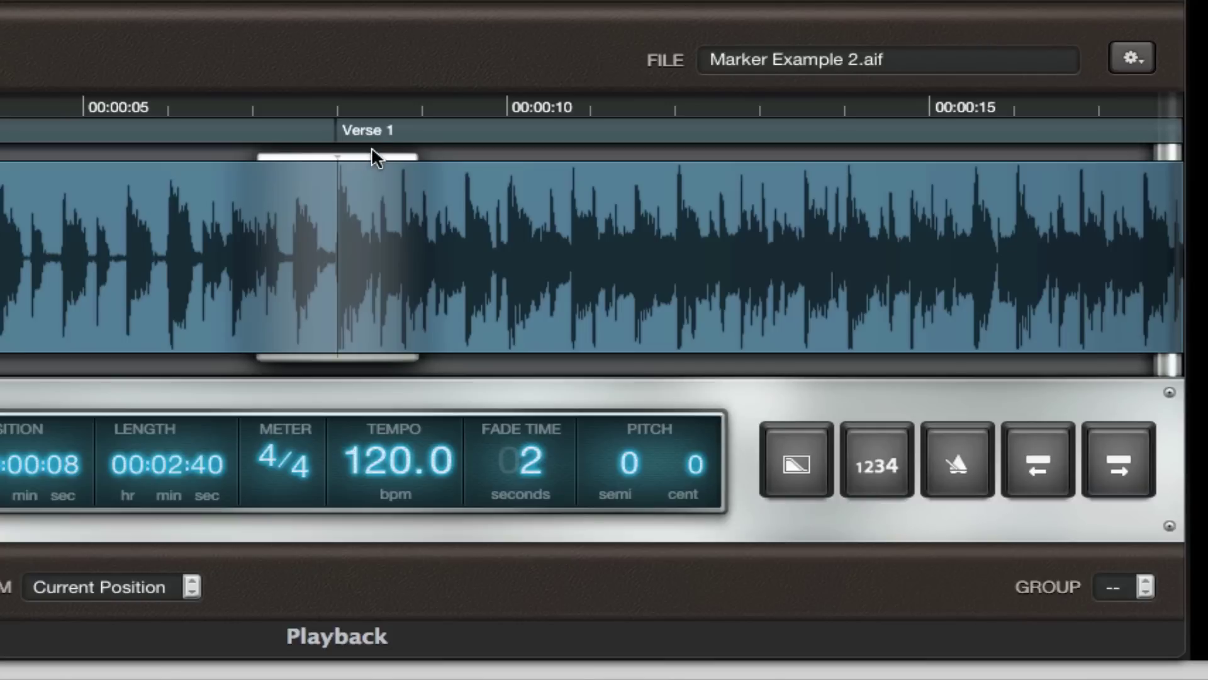
click(1120, 465)
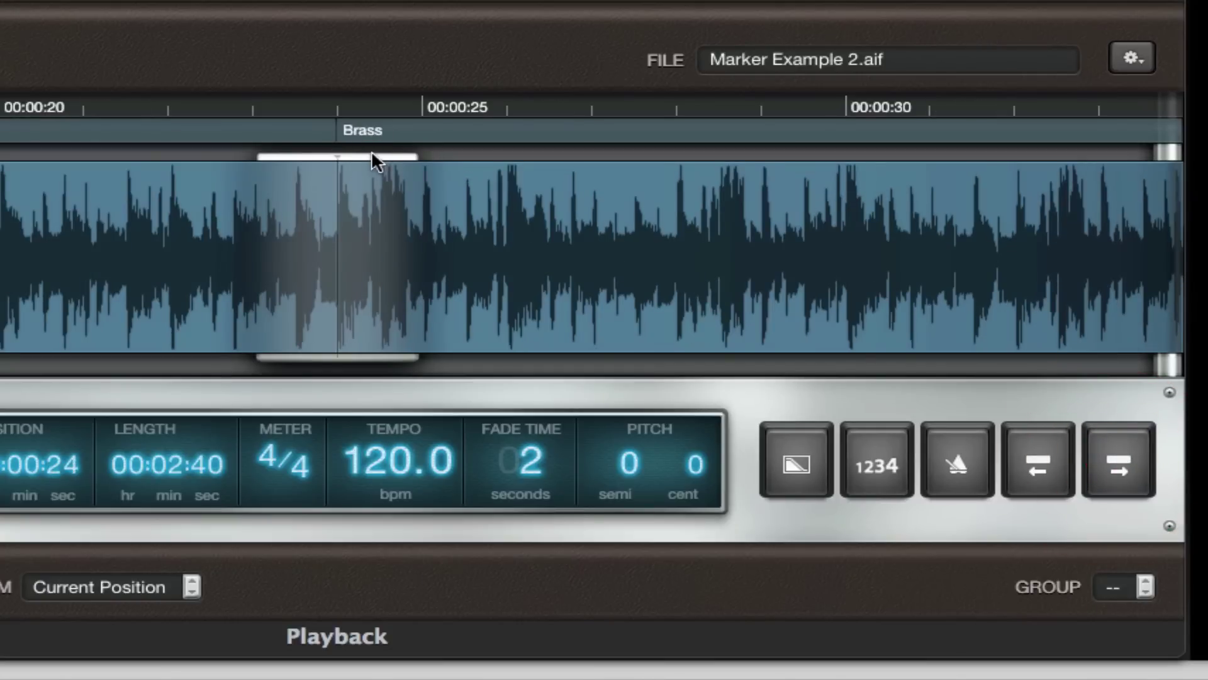
click(1125, 482)
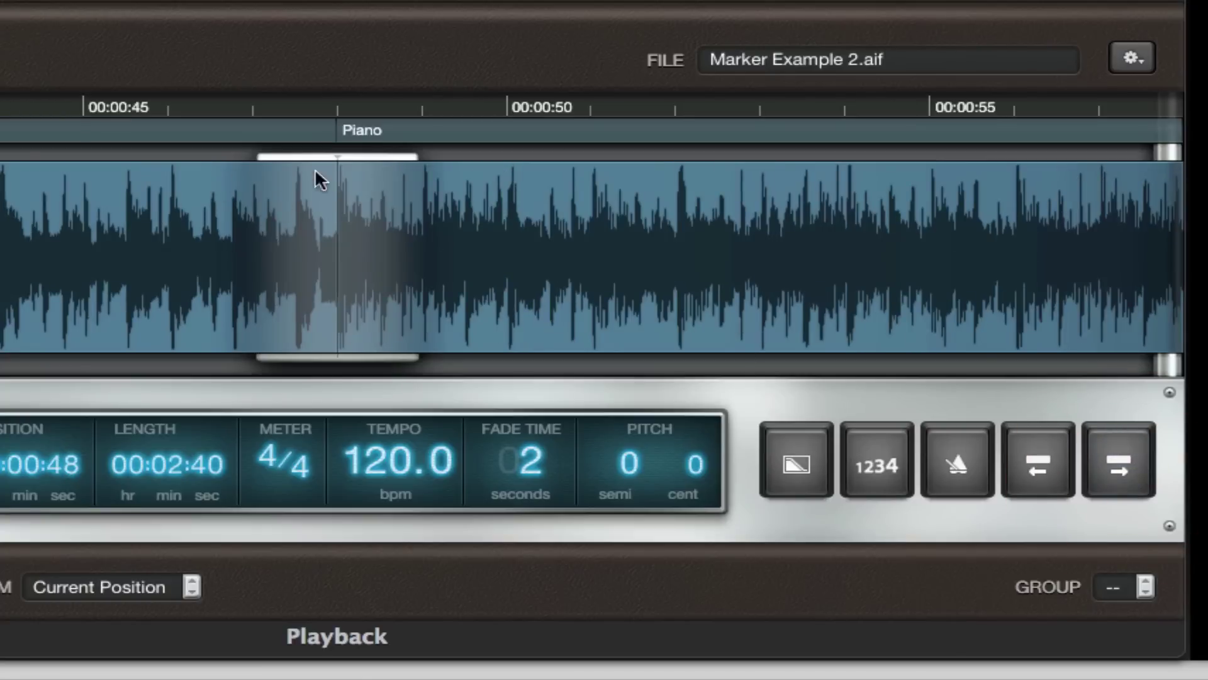
click(1131, 469)
click(1125, 469)
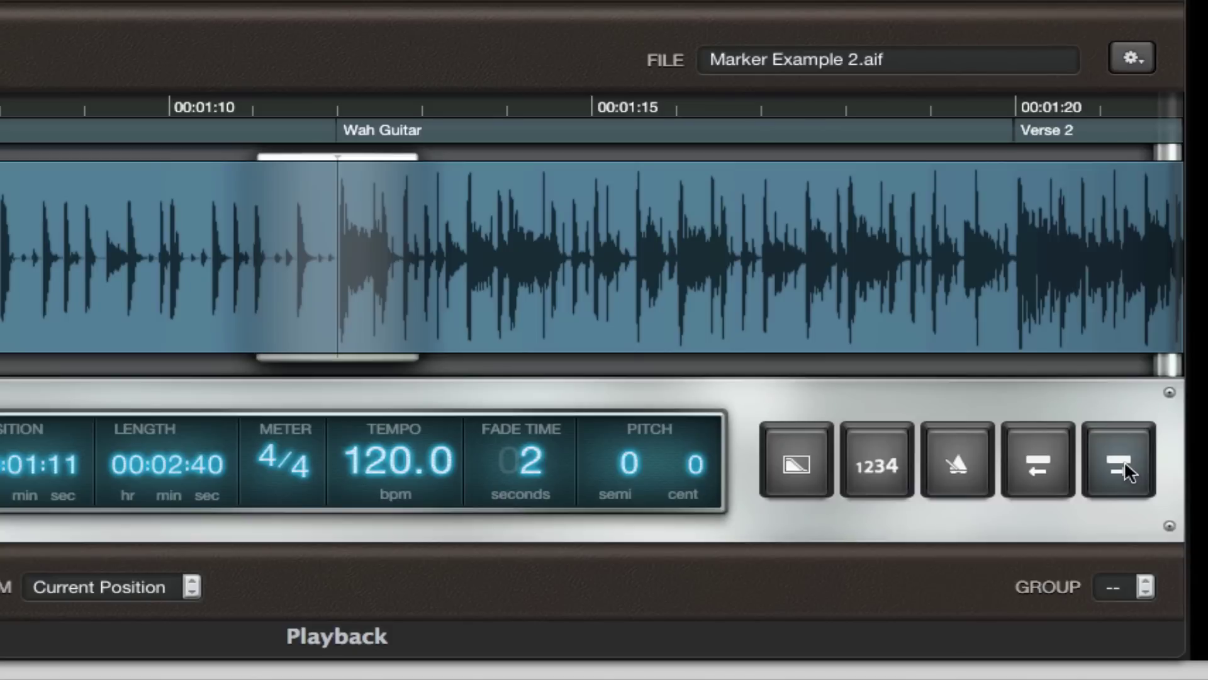
click(1121, 466)
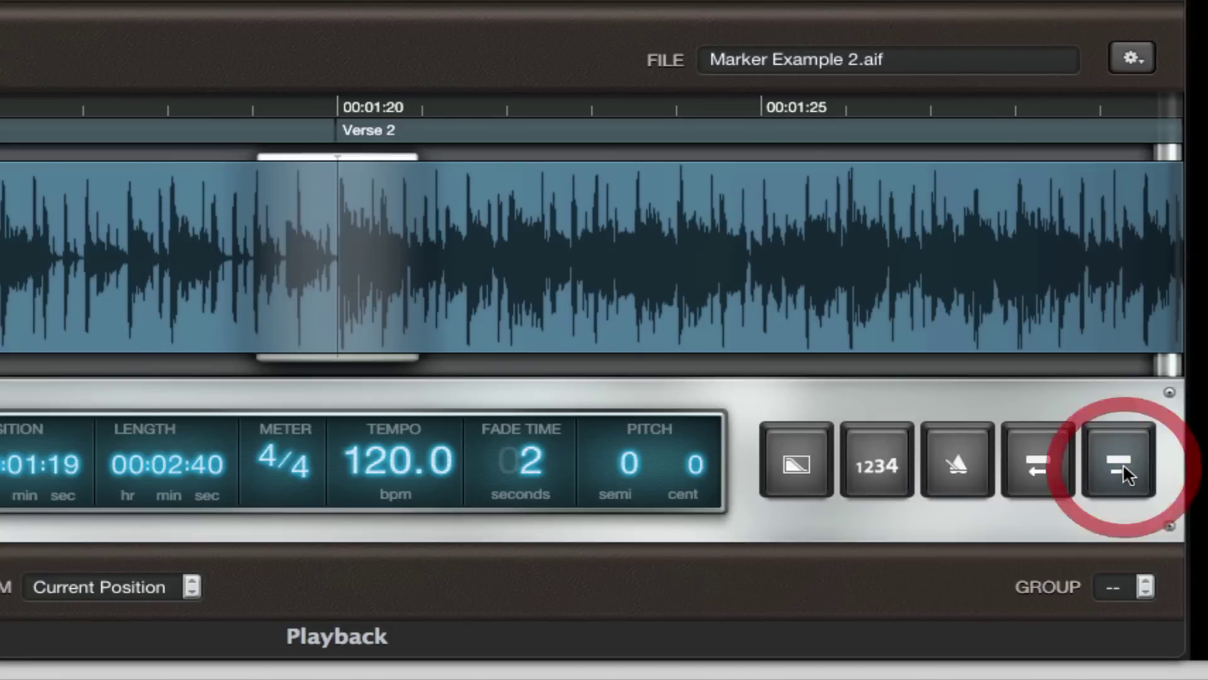
Step back marker by marker to Intro at position 00:00:00
click(1039, 464)
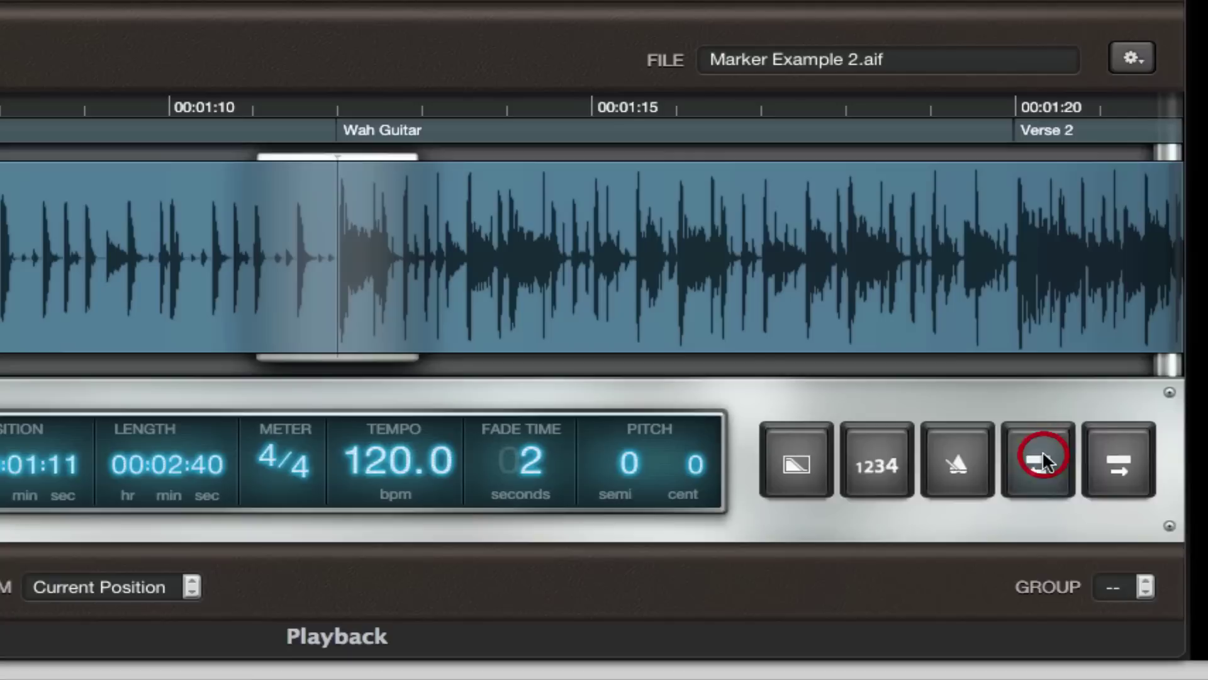
click(1044, 463)
click(1040, 465)
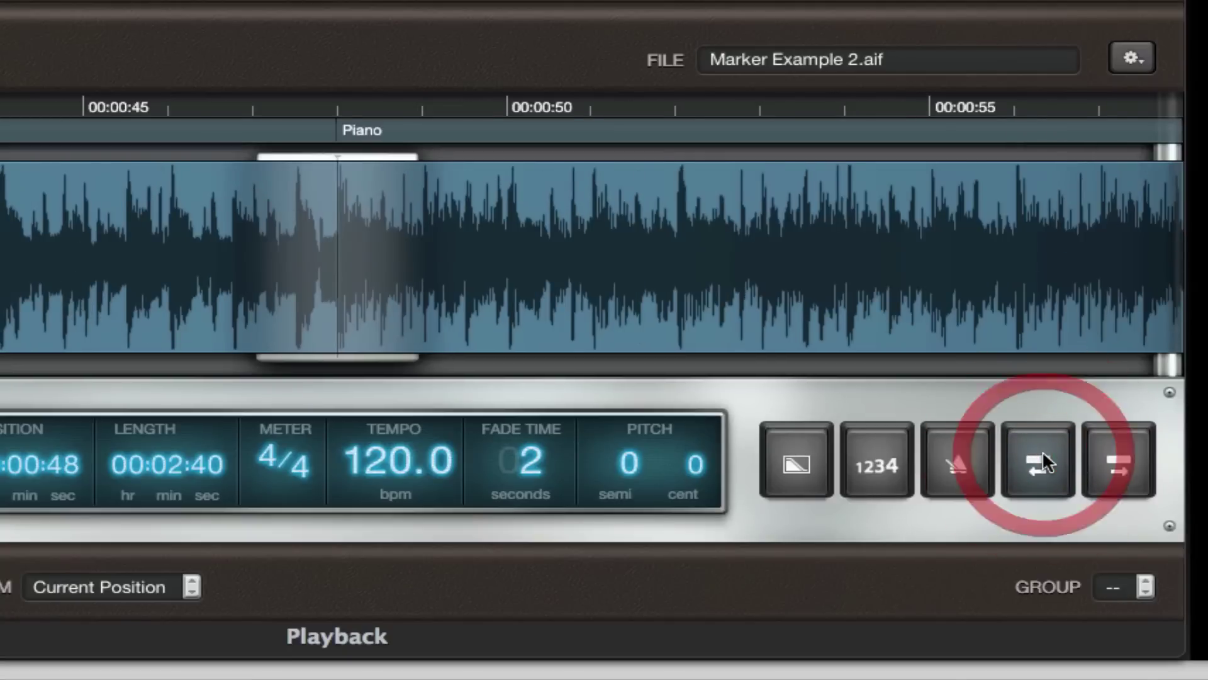
click(1040, 464)
click(1040, 464)
click(1041, 463)
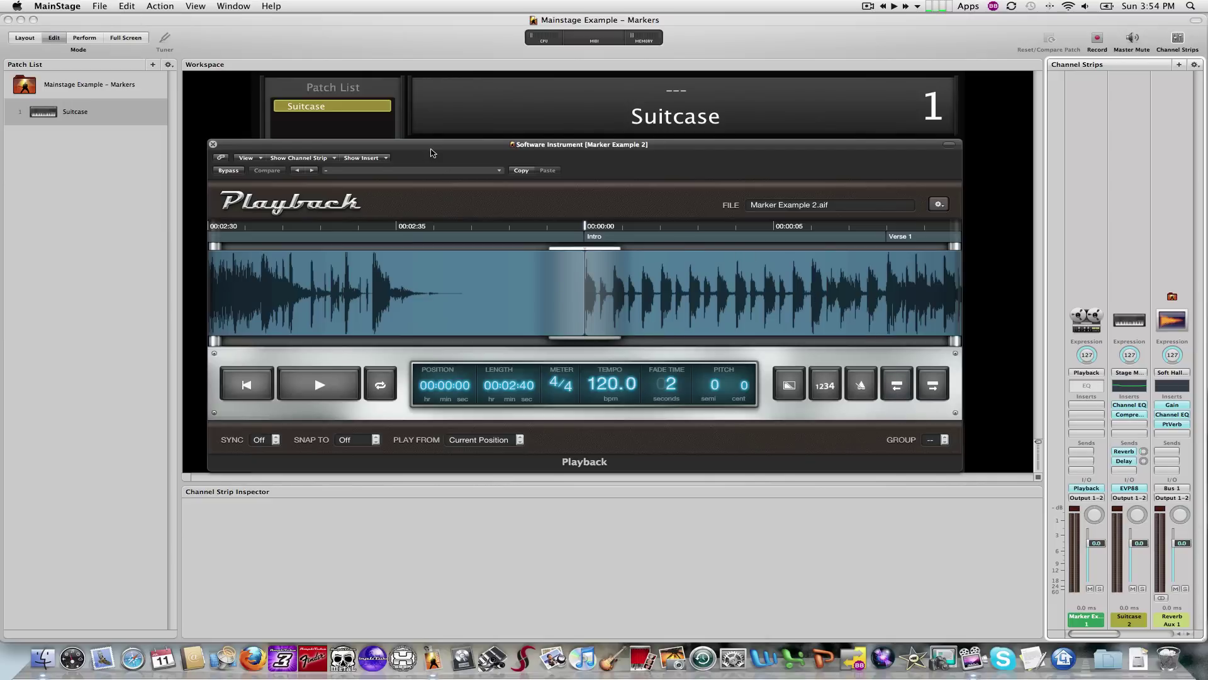
Move the Playback window down and right so the Intro and Verse 1 displays show
drag(432, 147, 639, 200)
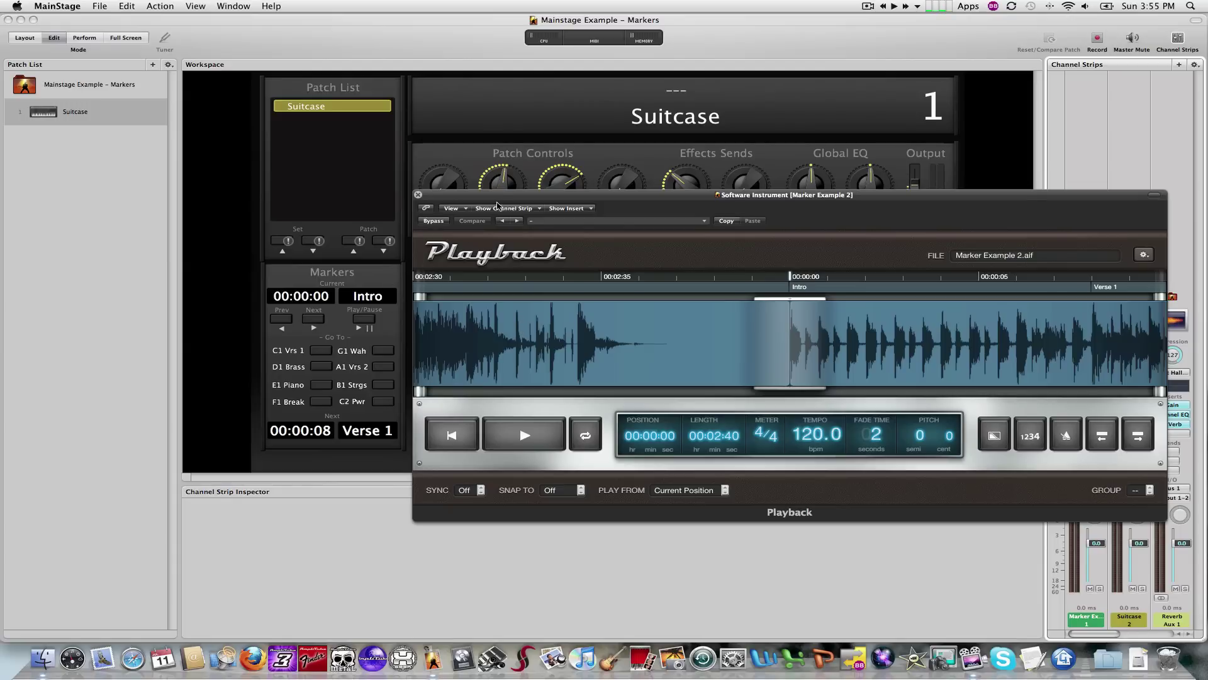
drag(497, 198, 513, 202)
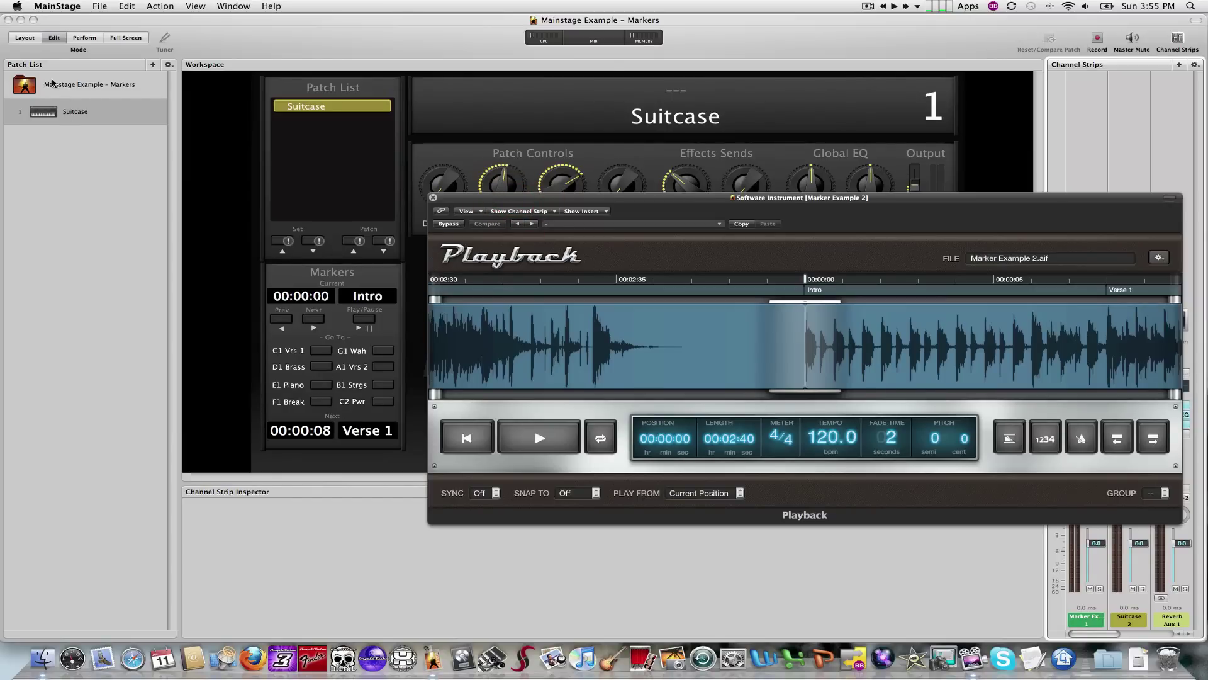
Switch to Layout mode, showing the blank Current and Next displays and eight Go To slots
click(17, 39)
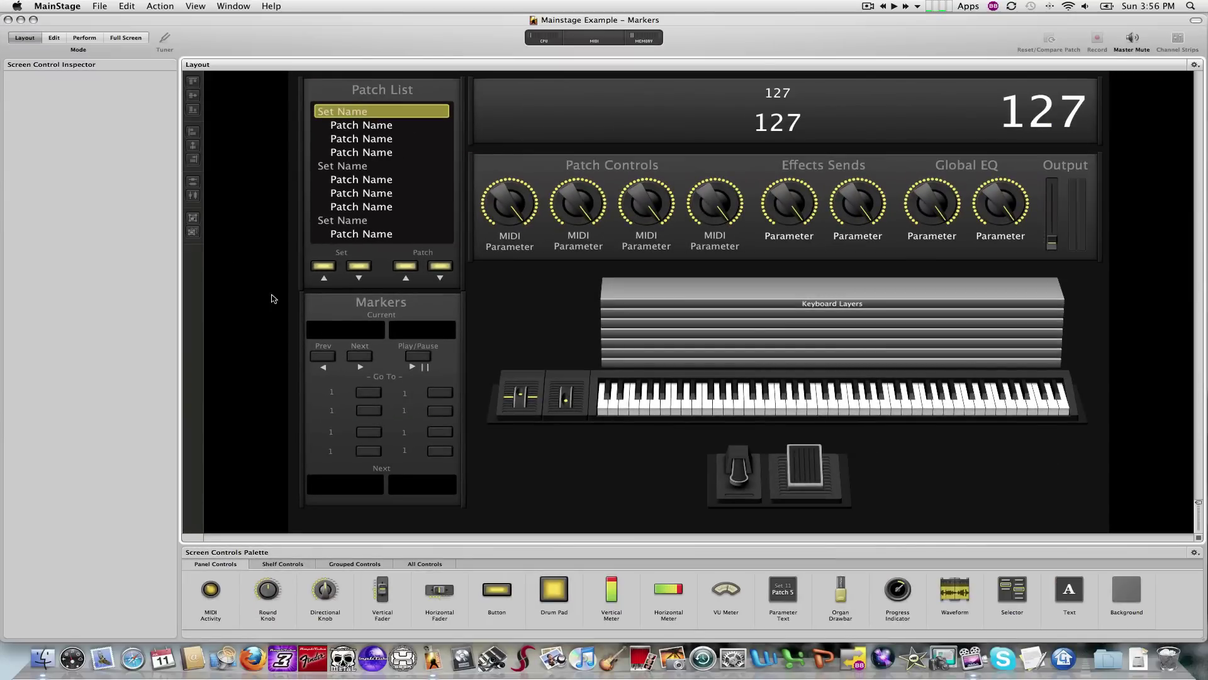
Check the learned MIDI notes of the Prev and Go To buttons, such as C1, in the inspector
click(324, 359)
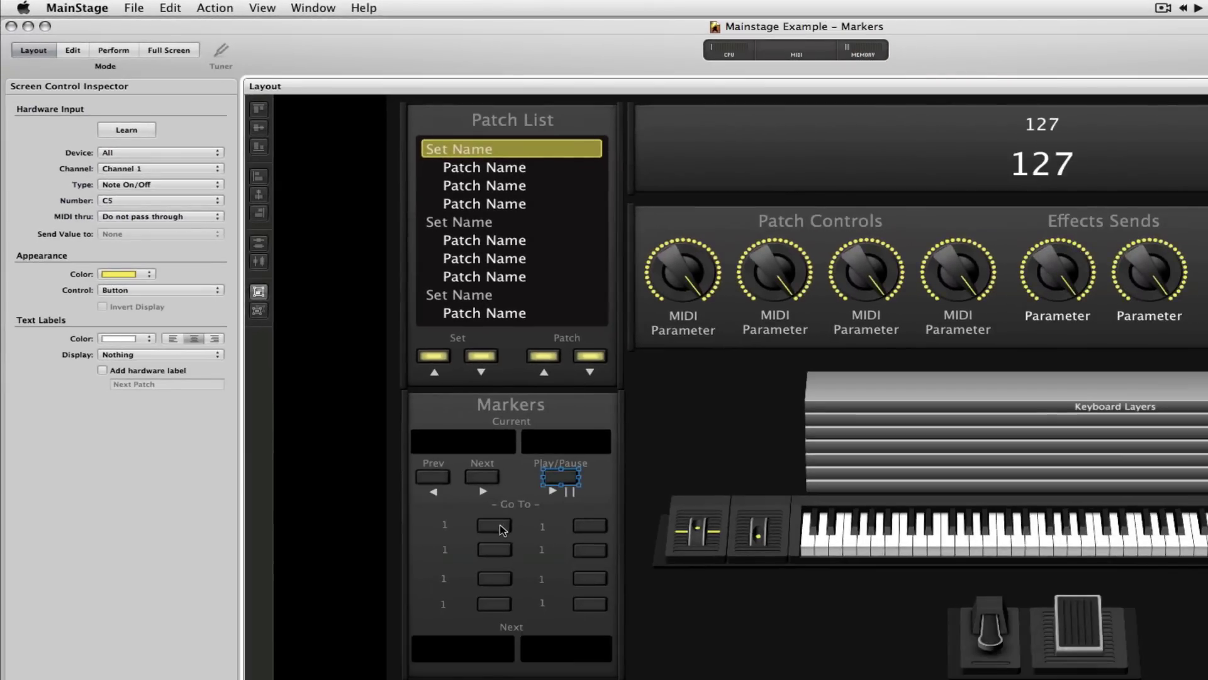
click(500, 524)
click(502, 577)
click(497, 606)
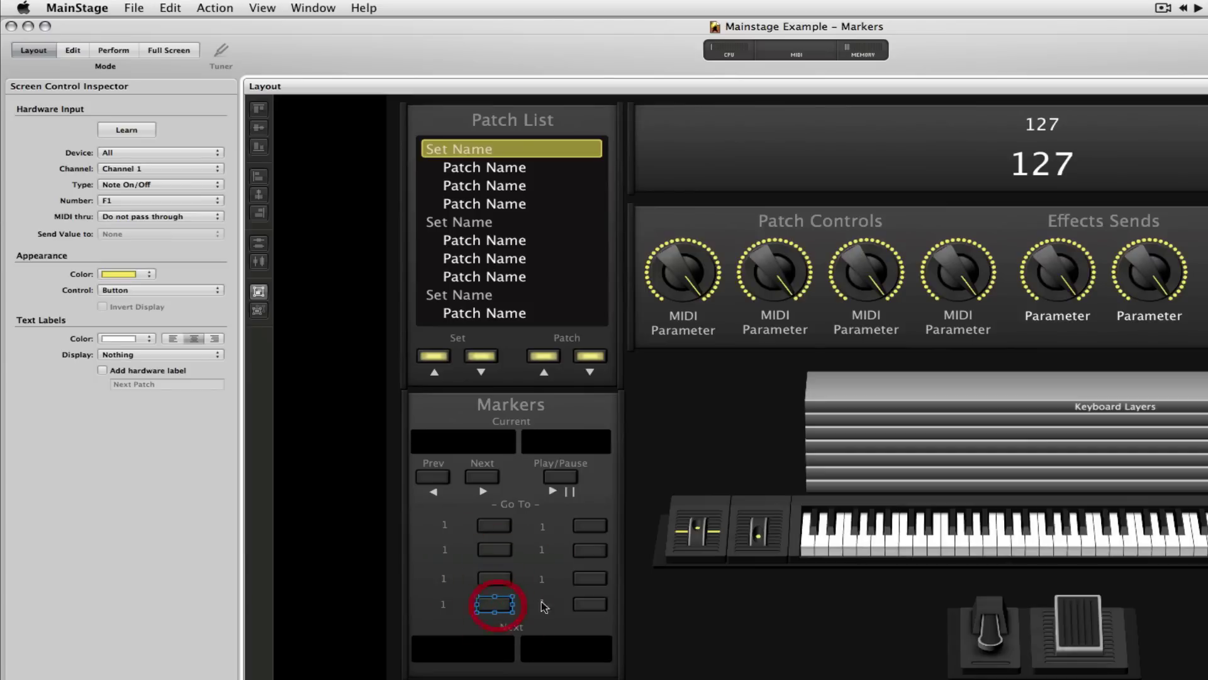
click(589, 526)
click(590, 552)
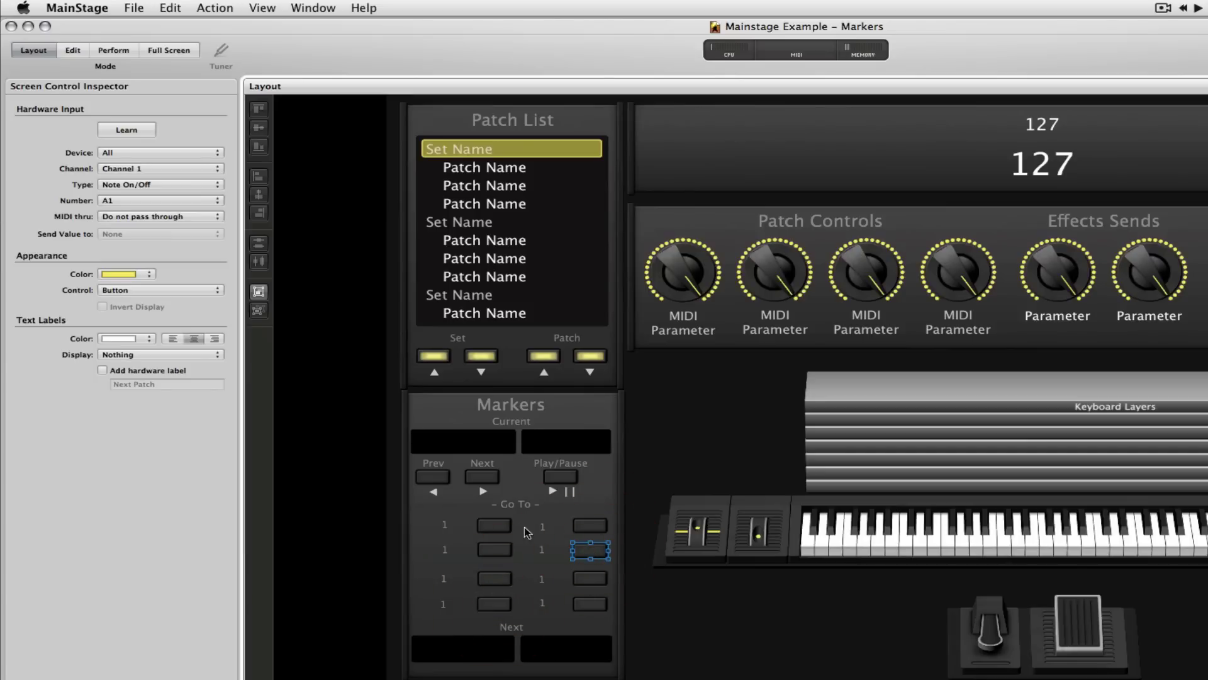
click(506, 528)
click(74, 52)
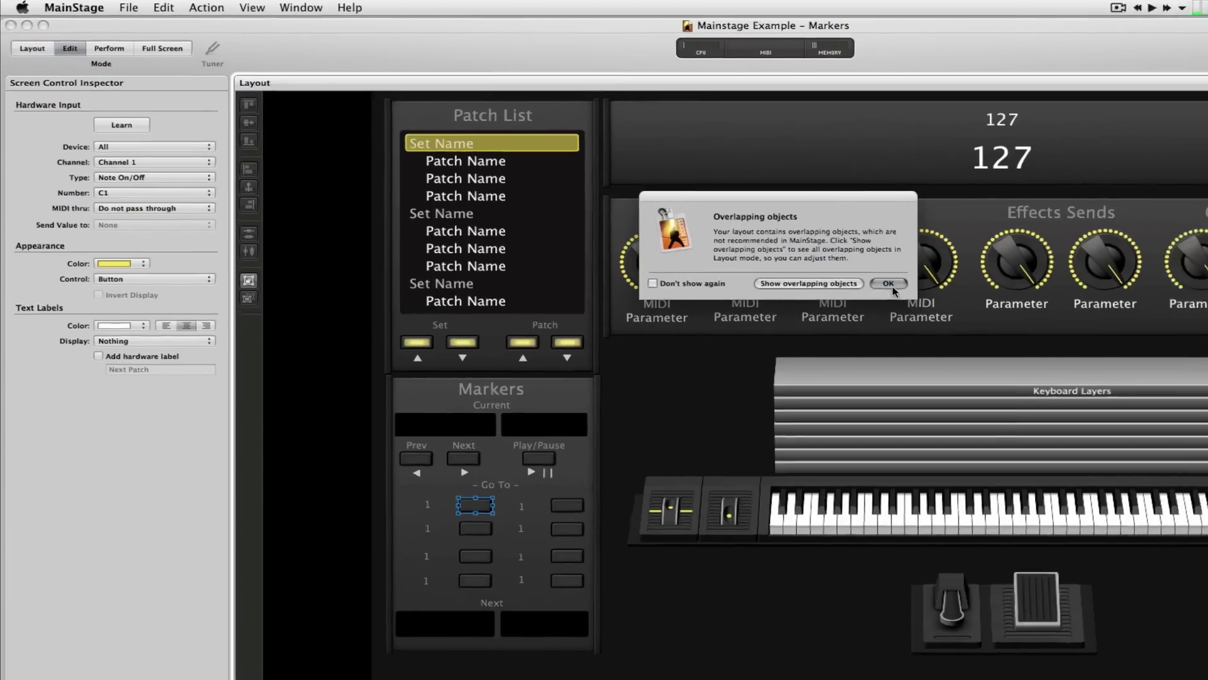
Dismiss the overlapping-objects notice and map the current-time display to Playback Status > Position
click(928, 296)
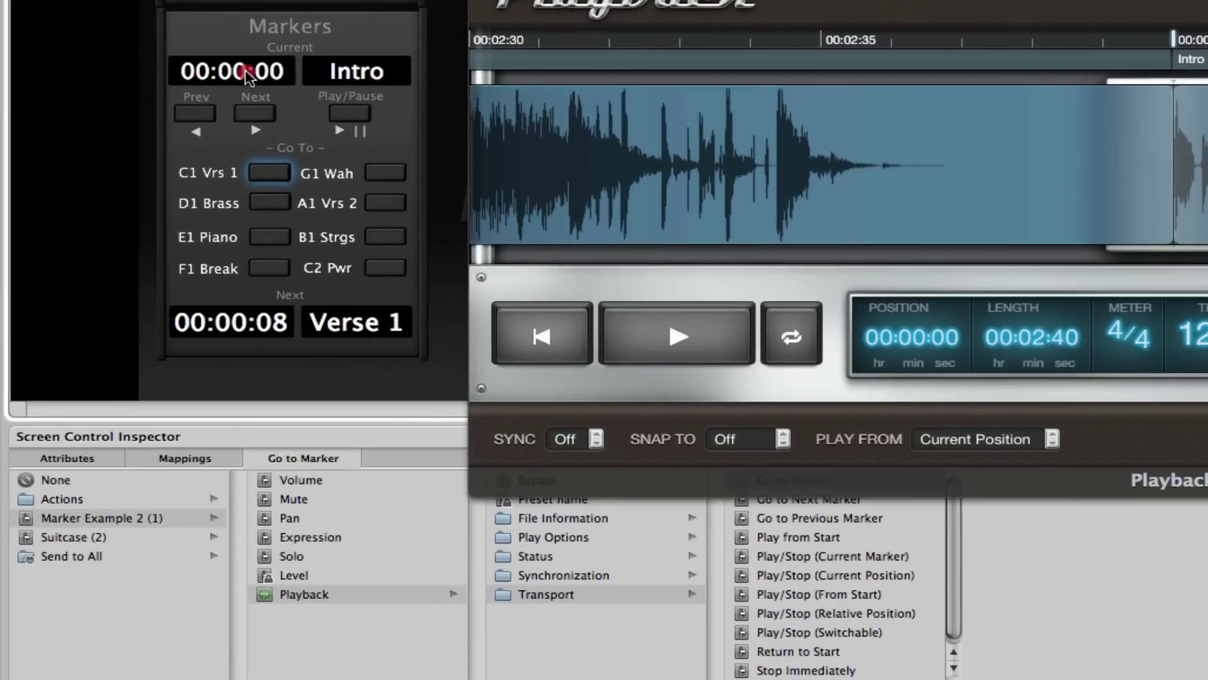
click(308, 295)
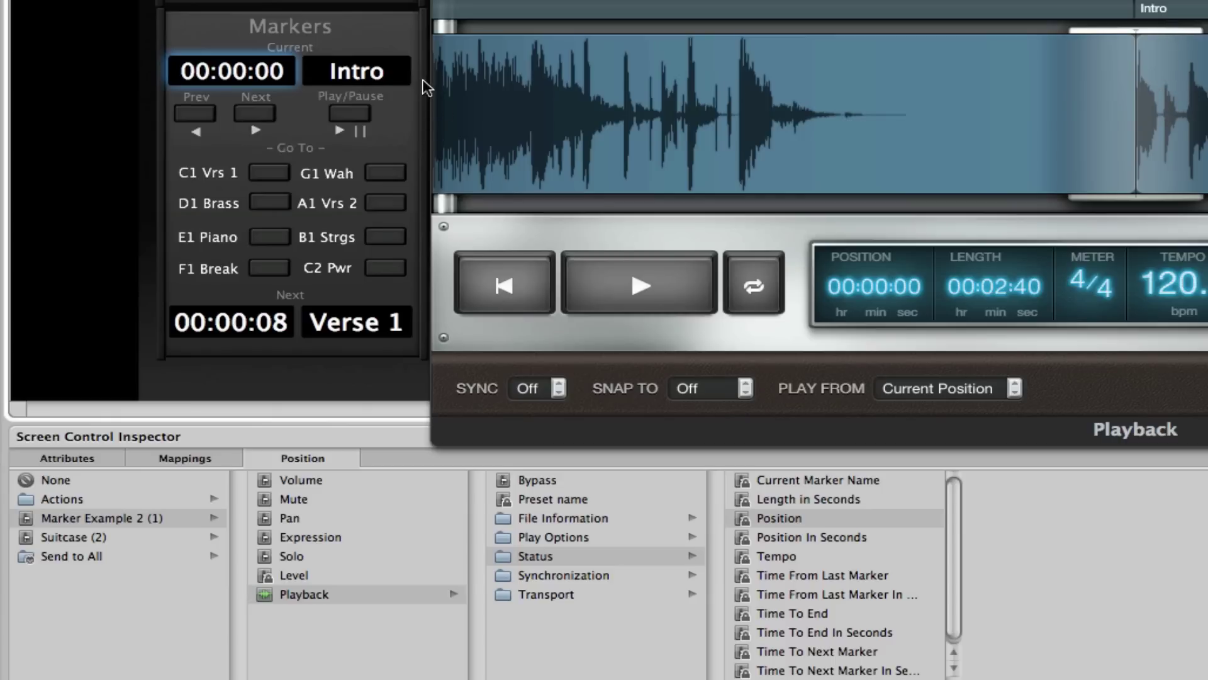
Map marker-name display, Prev, Next, Play/Pause and C1 Vrs 1 to their Playback marker and transport parameters
click(354, 70)
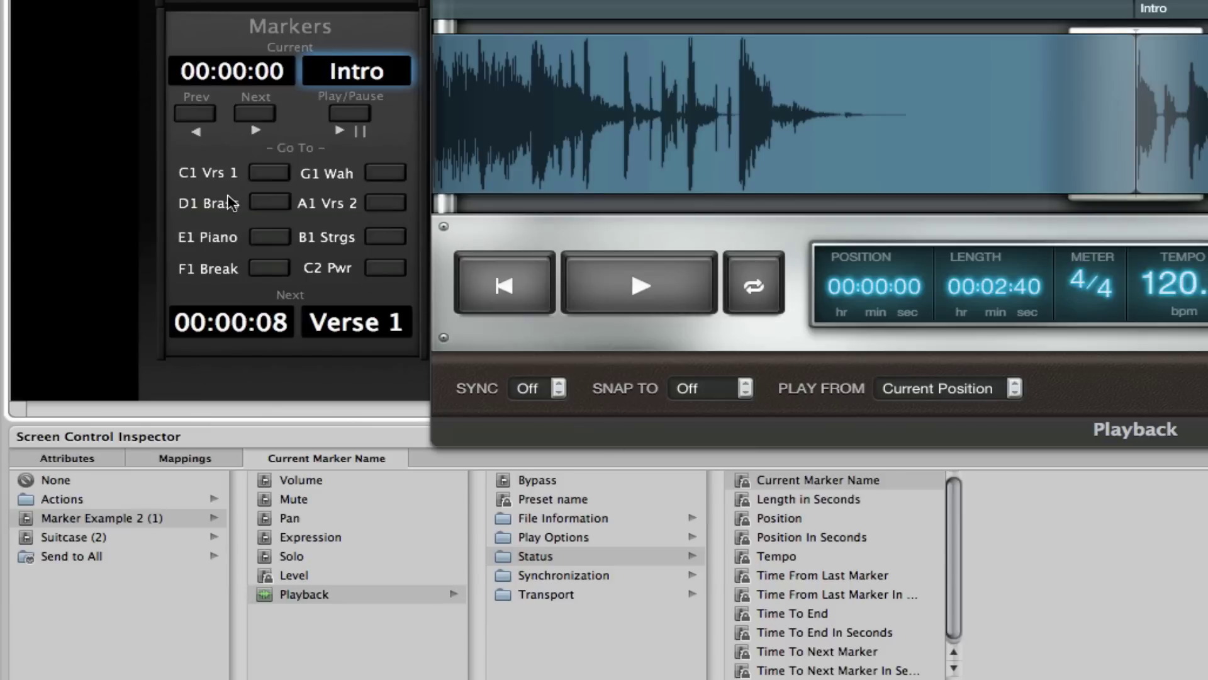
click(199, 118)
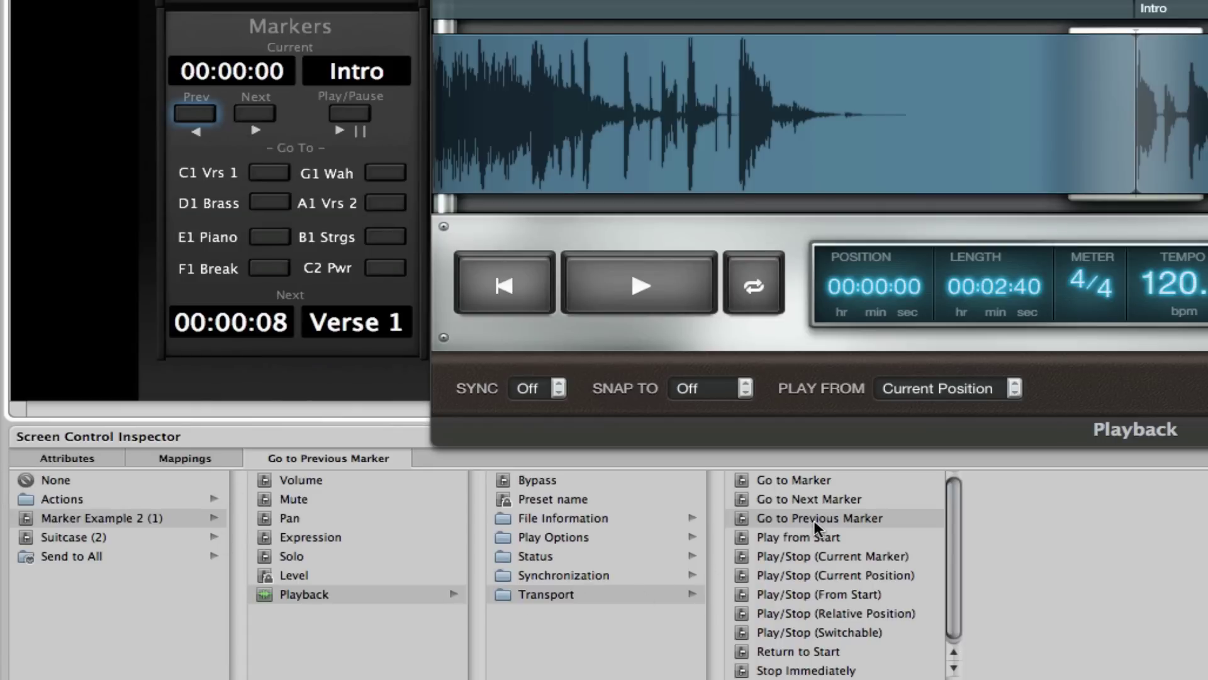
click(271, 116)
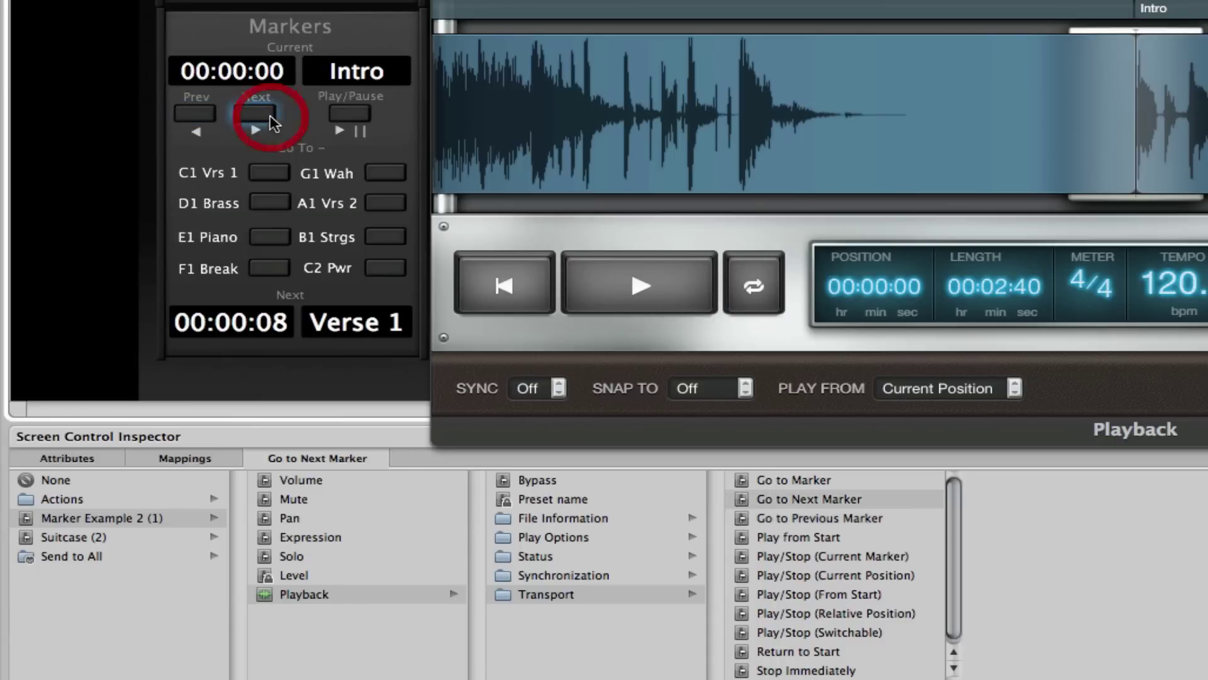
click(352, 114)
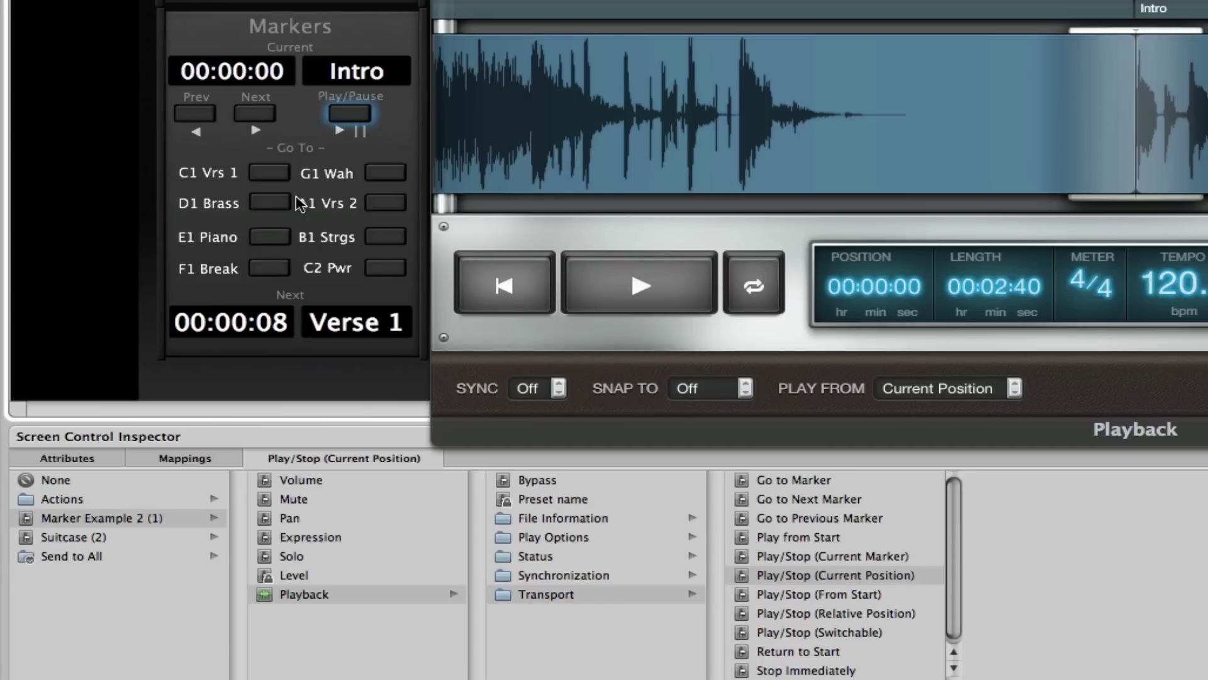
click(269, 172)
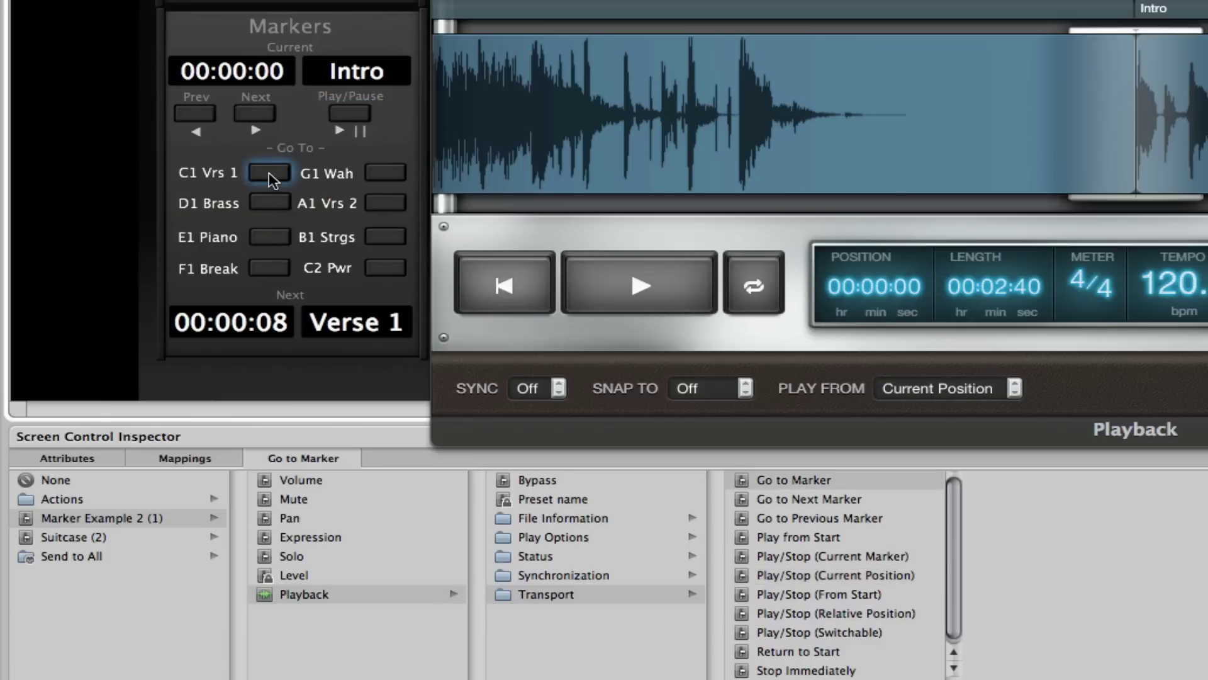